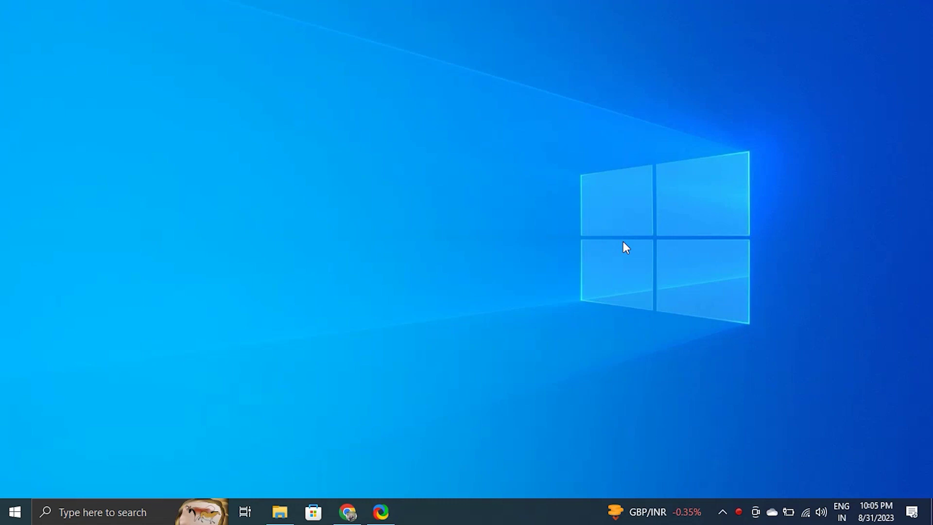
Turn off 'Automatically pick an accent color from my background' in Personalization > Colors, then close Settings.
key("super+i")
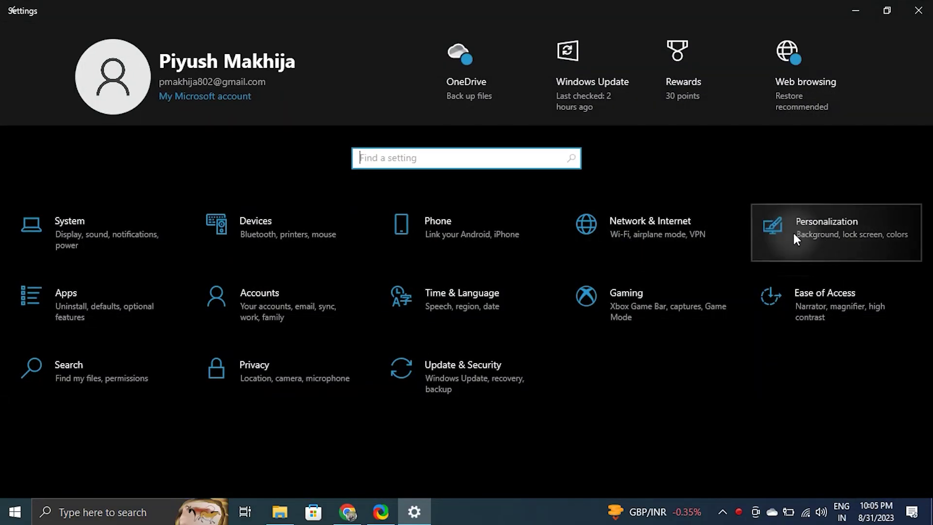
left_click(794, 235)
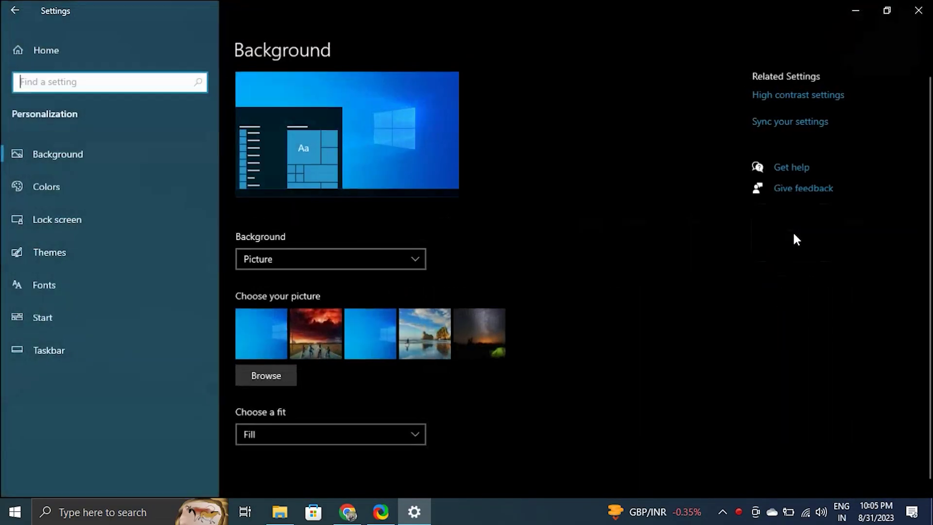
left_click(107, 200)
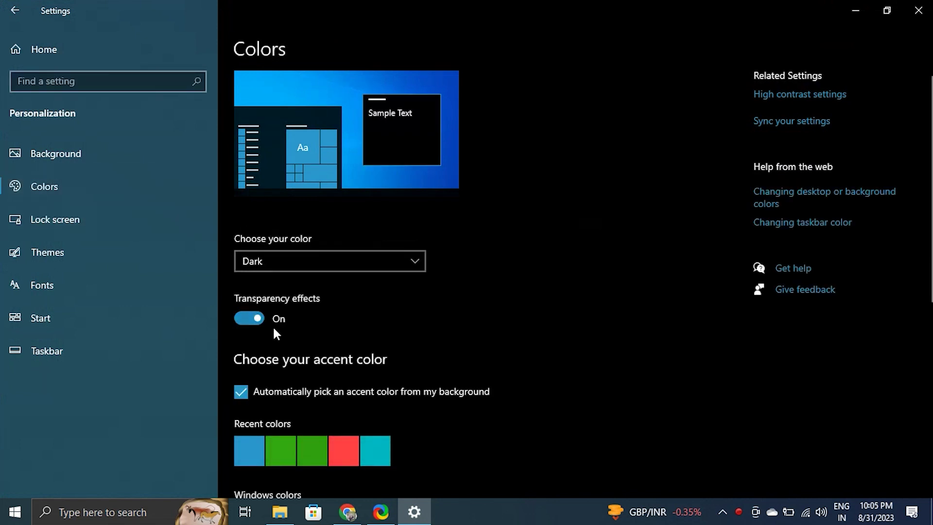
left_click(241, 390)
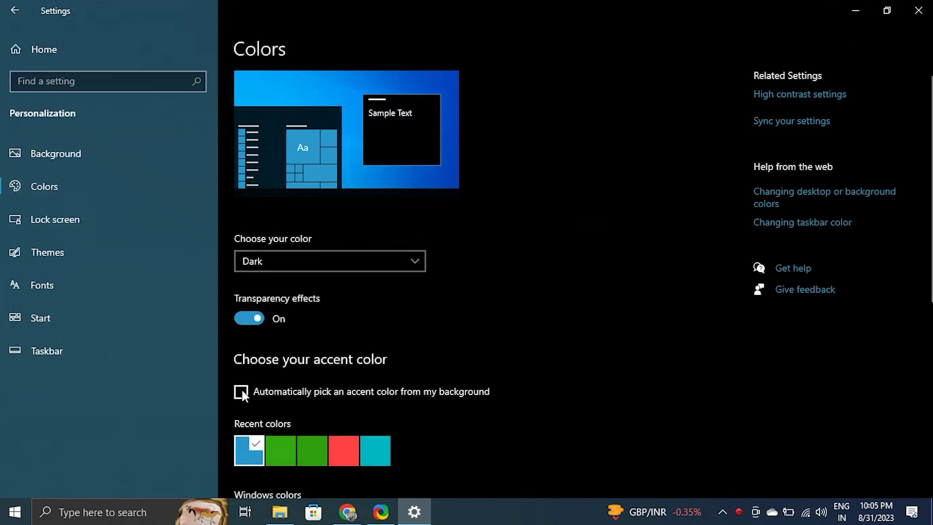
left_click(918, 11)
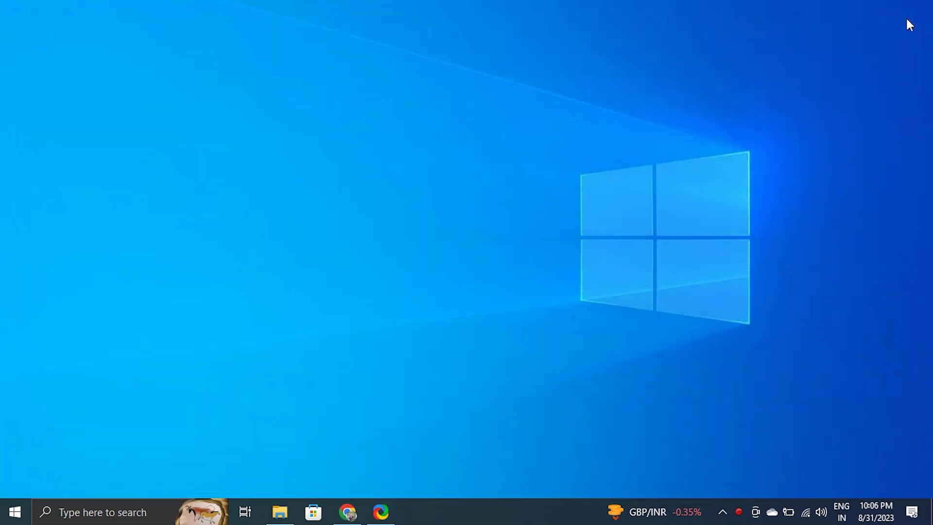
Open the softbayglobal Chrome flickering article in Edge, scroll to its fixes, then close Edge.
left_click(118, 514)
type("EDG")
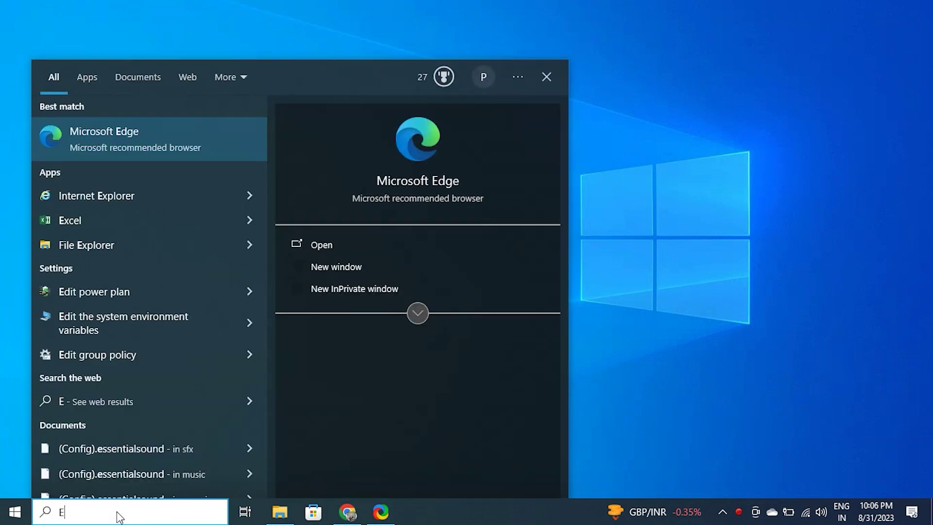
left_click(156, 131)
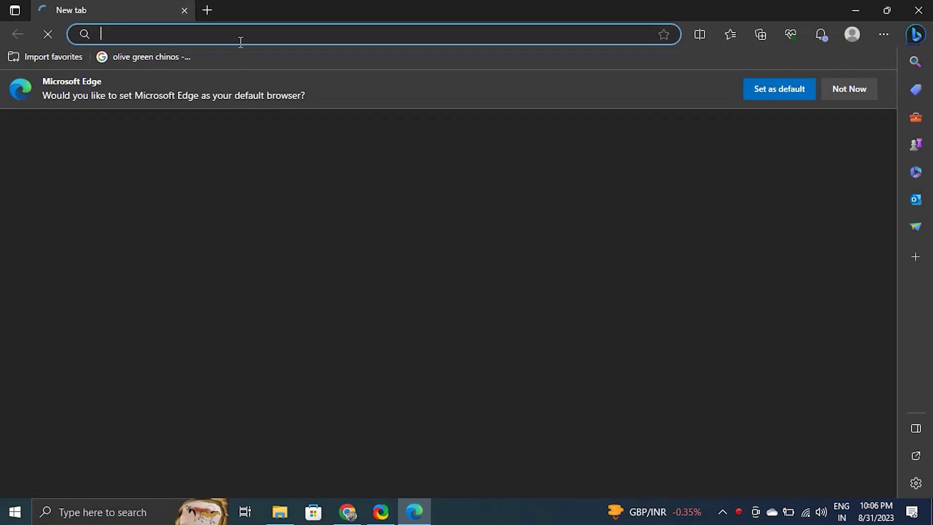
type("https://softbayglobal.com/fixing-google-chrome-flickering-windows-10-11/")
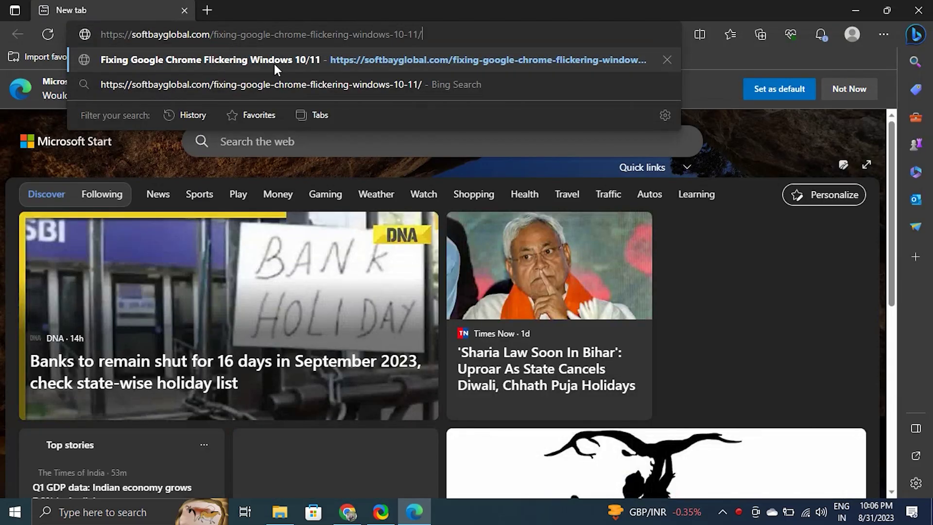
left_click(274, 64)
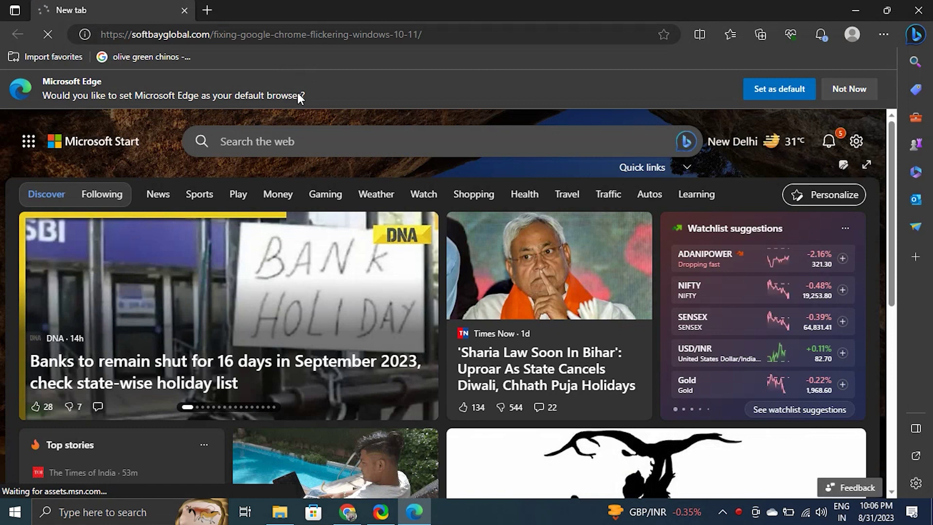
scroll(486, 293, "down", 5)
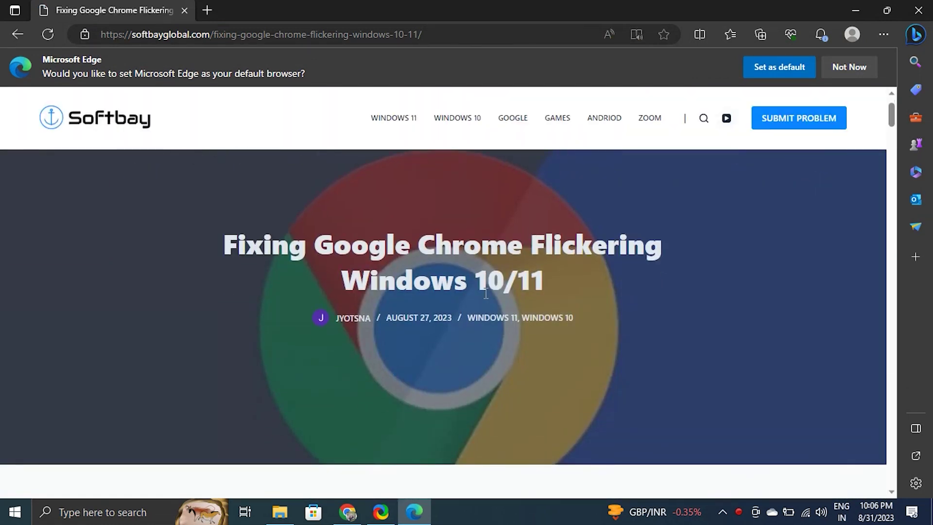
left_click(918, 10)
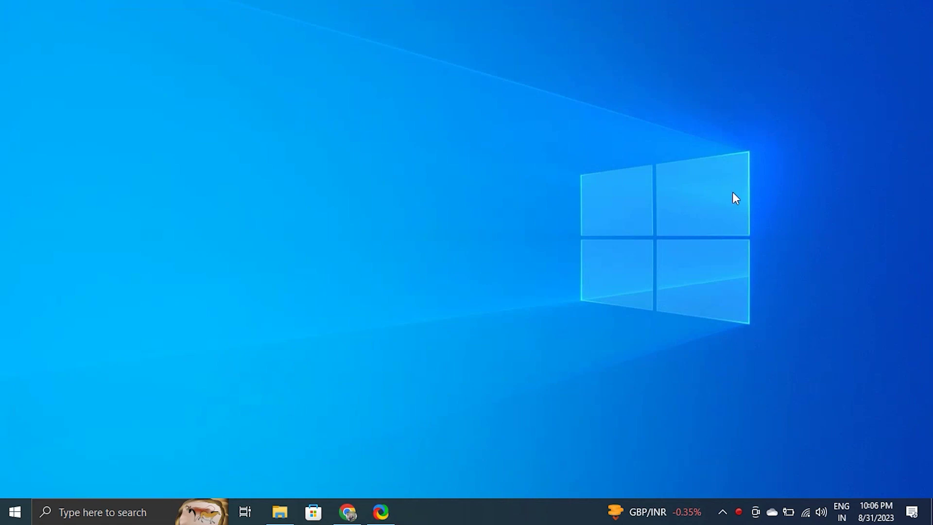
Run devmgmt.msc, maximize Device Manager, and select NVIDIA GeForce 920MX under Display adapters.
key("super+r")
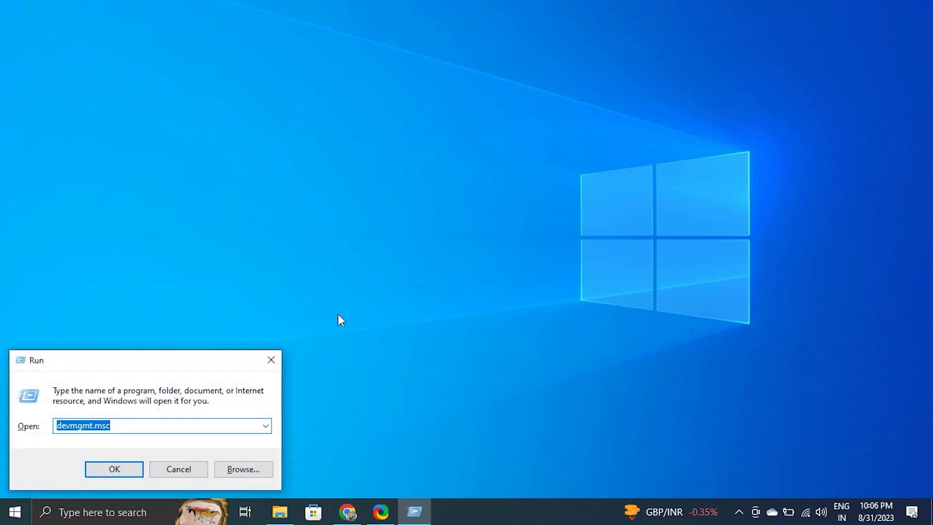
left_click(112, 425)
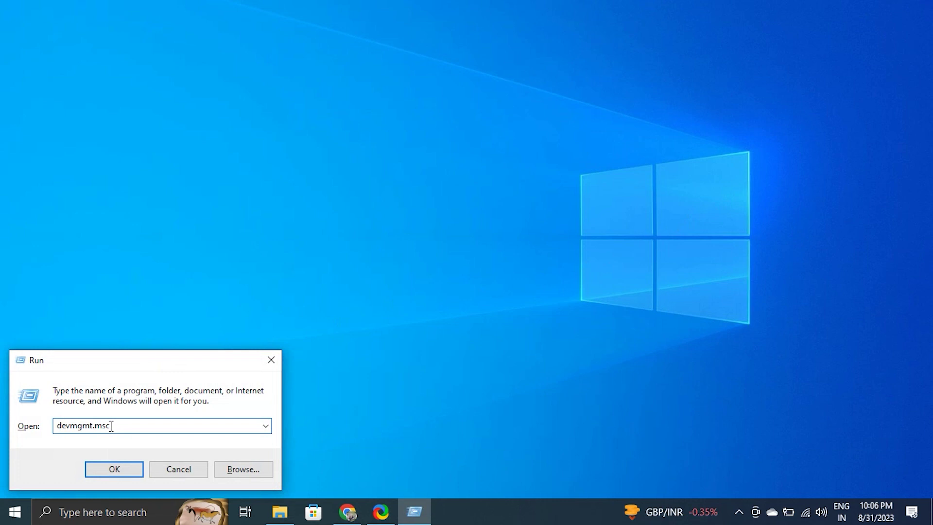
left_click_drag(111, 426, 55, 426)
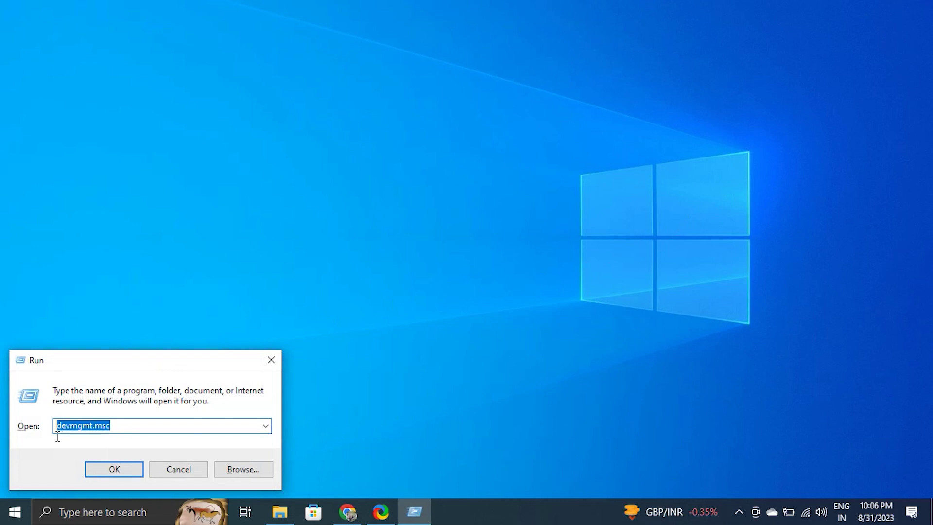
left_click(131, 475)
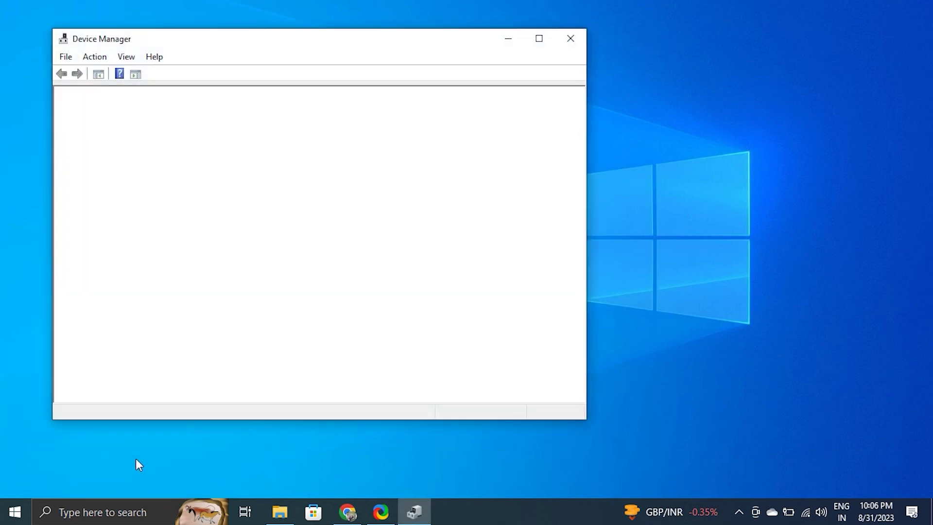
left_click(539, 39)
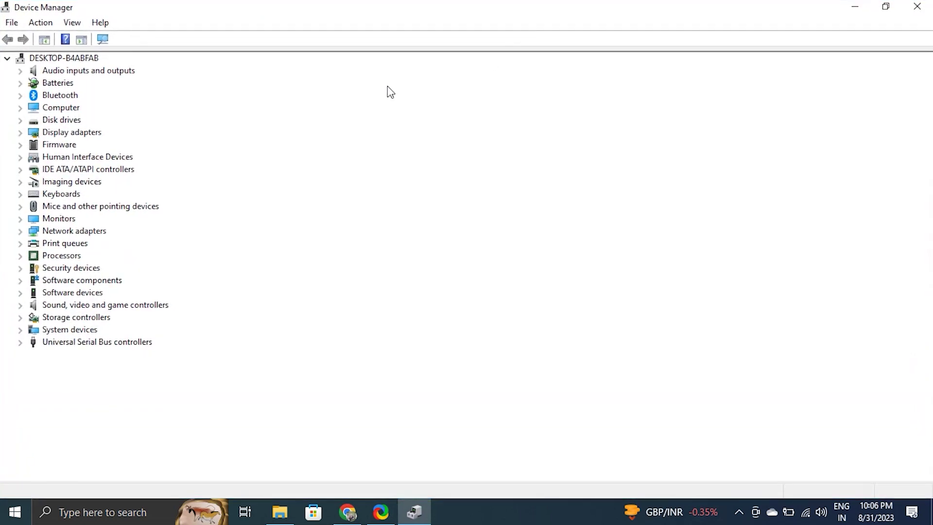
left_click(20, 132)
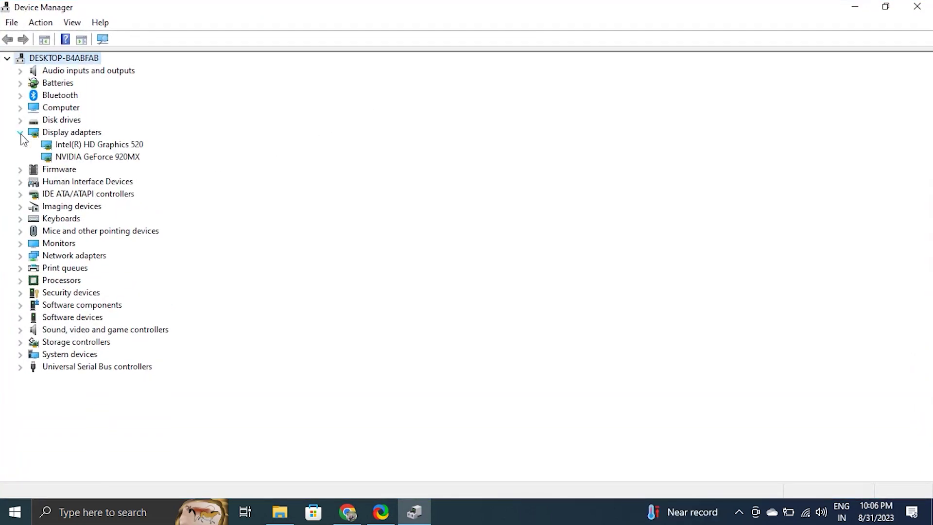
left_click(93, 158)
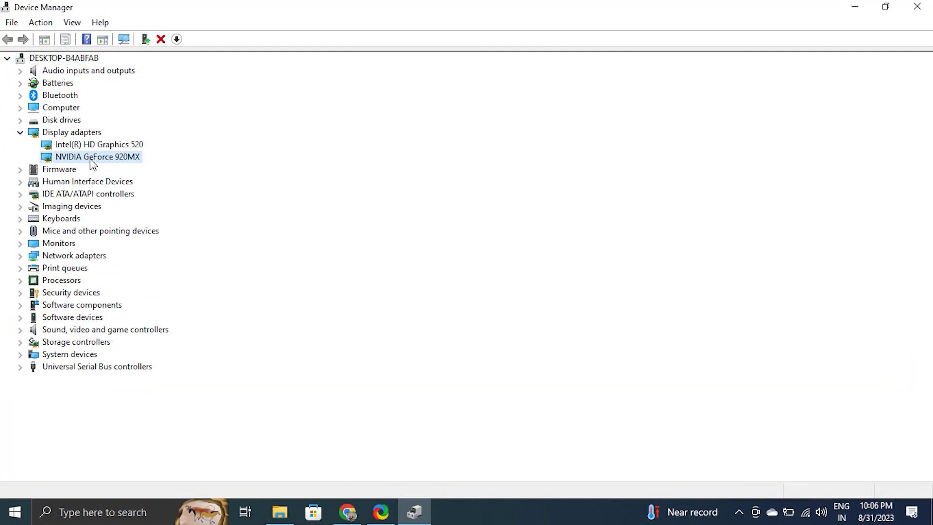
Uninstall the NVIDIA GeForce 920MX, then scan for hardware changes so it is redetected.
right_click(90, 159)
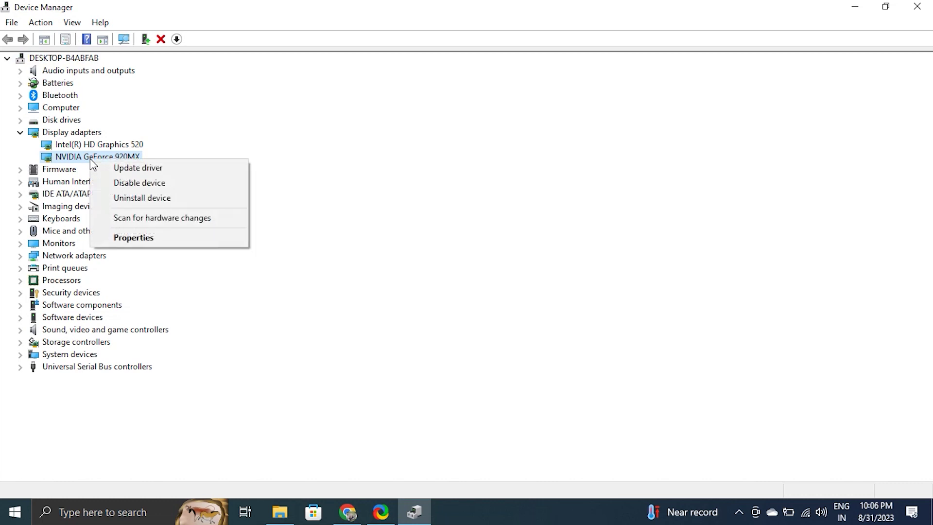
left_click(139, 203)
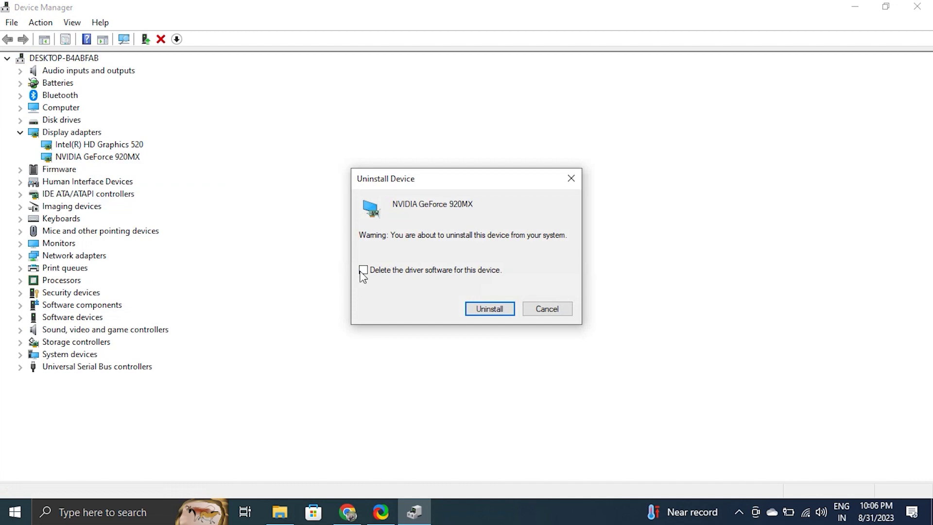
left_click(502, 306)
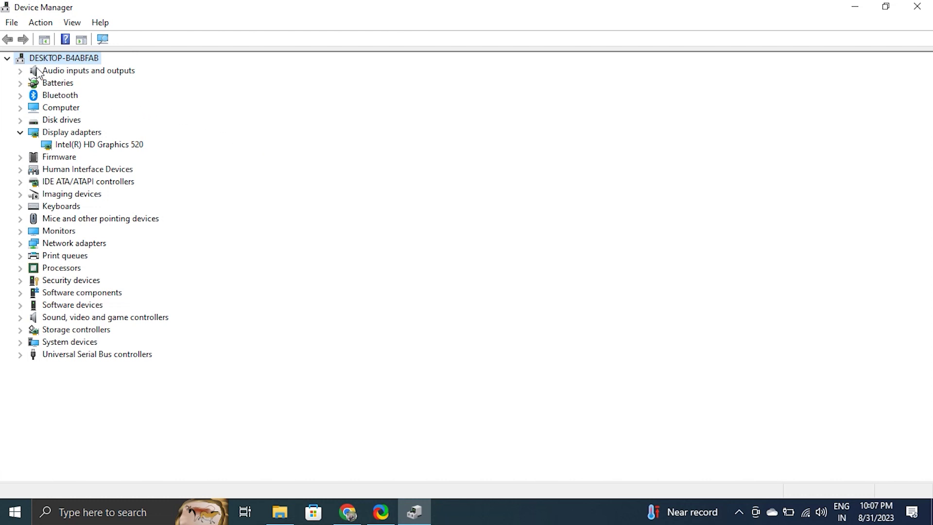
left_click(37, 23)
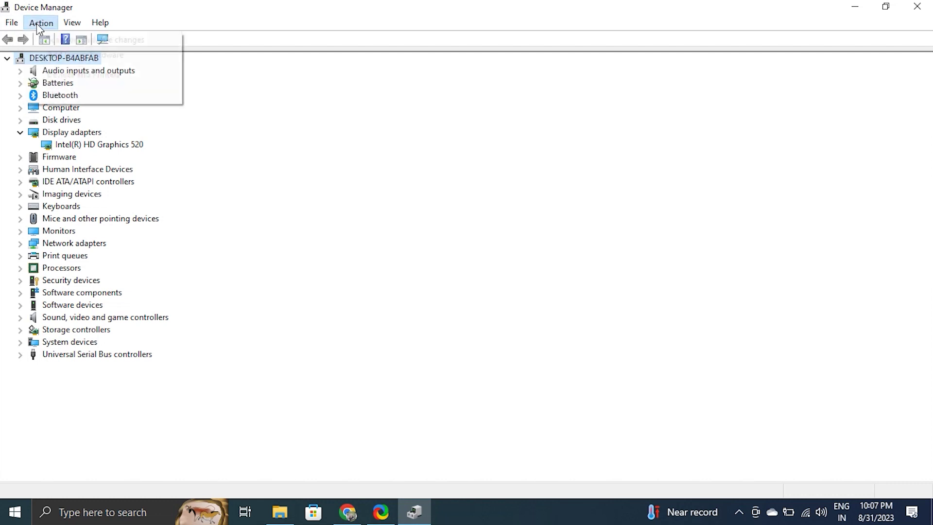
left_click(63, 42)
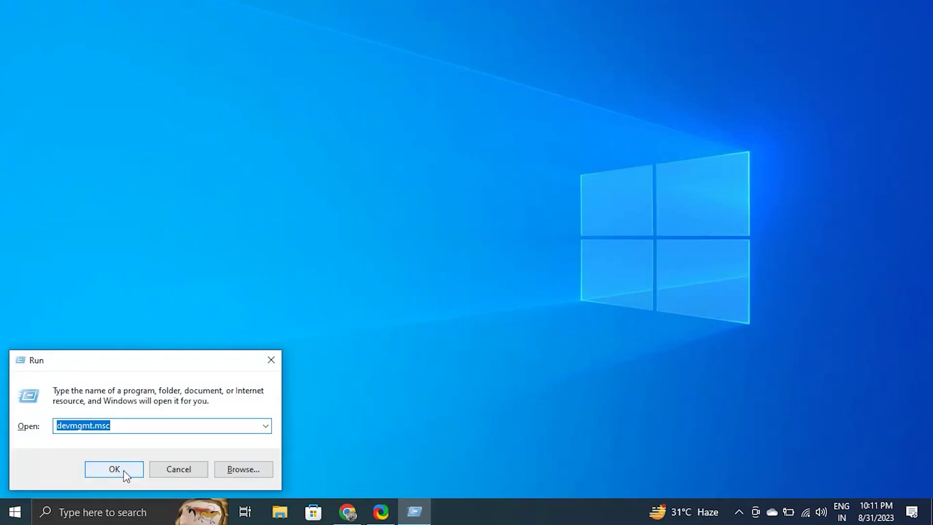
Search automatically for a newer NVIDIA GeForce 920MX driver; the best driver is already installed.
left_click(123, 470)
left_click(20, 133)
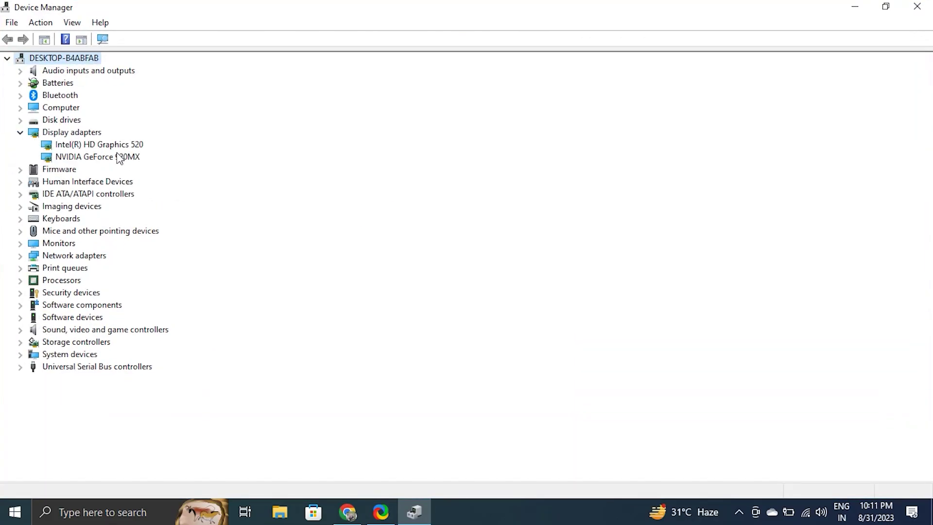
right_click(112, 157)
left_click(143, 164)
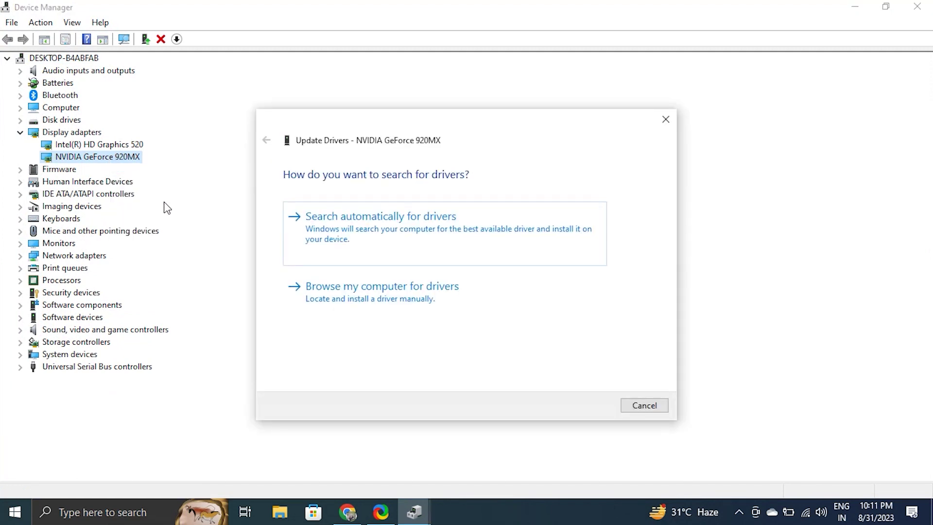
left_click(401, 240)
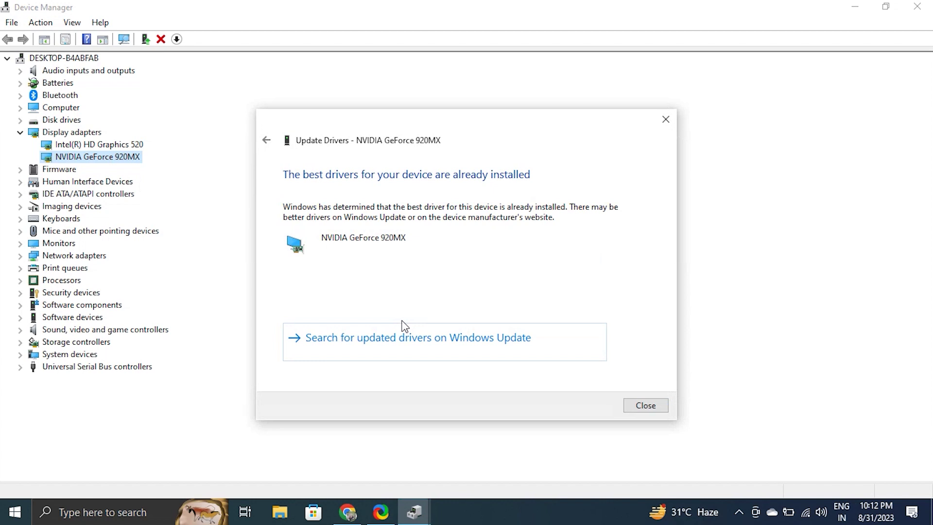
Search this computer's folders for an NVIDIA GeForce 920MX driver, then close the driver window and Device Manager.
left_click(666, 119)
right_click(118, 157)
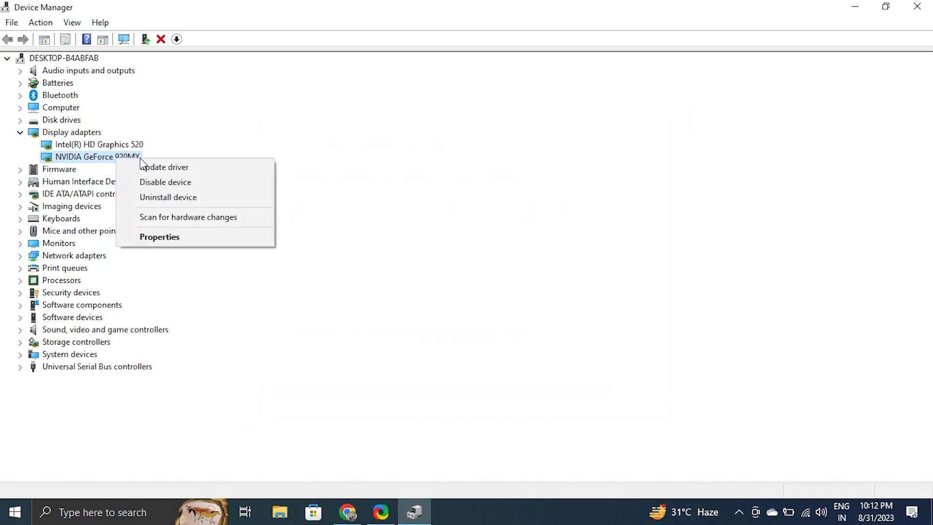
left_click(144, 165)
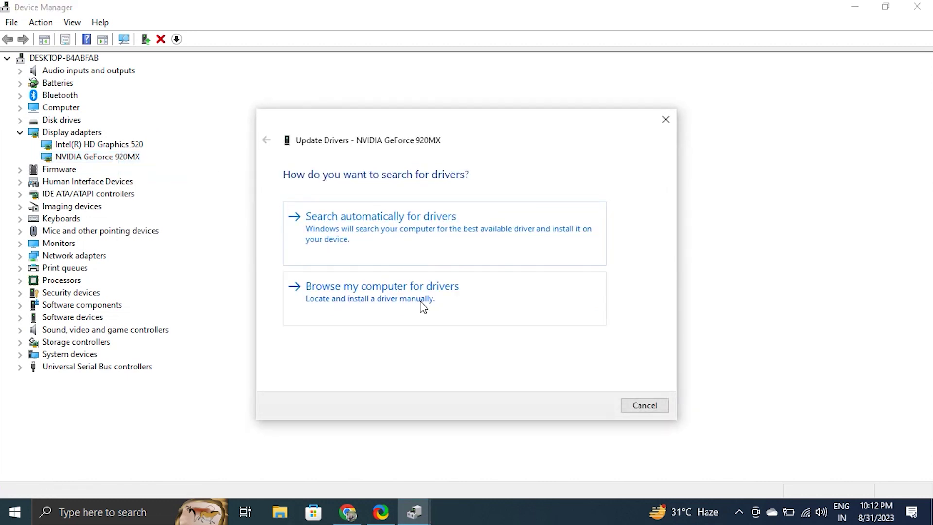
left_click(400, 304)
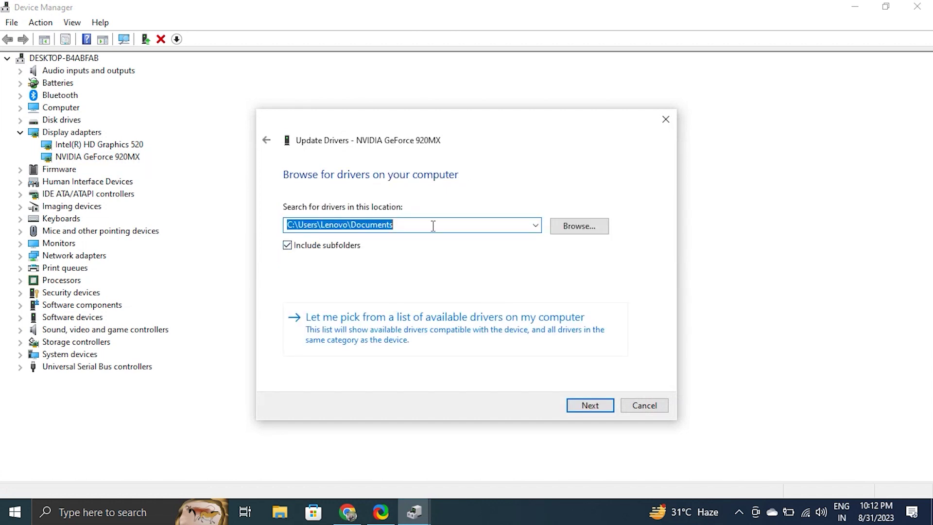
left_click(597, 405)
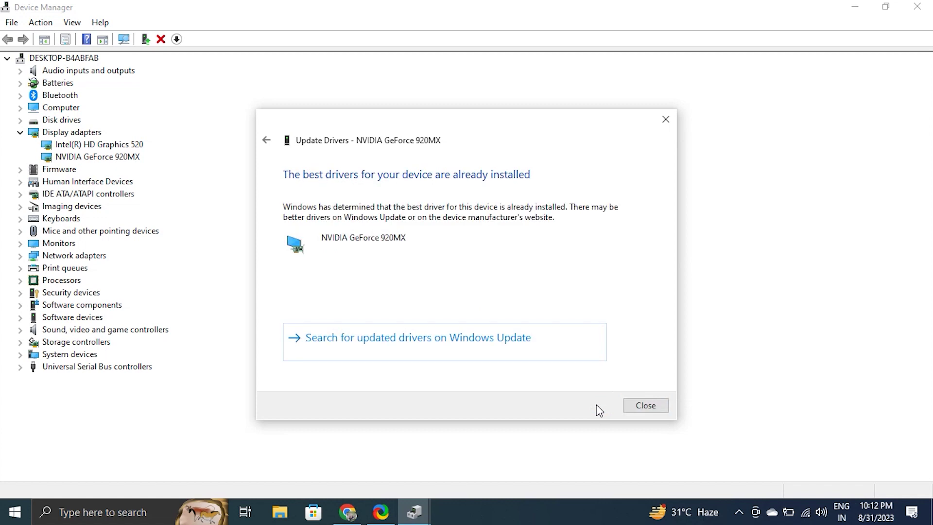
left_click(670, 119)
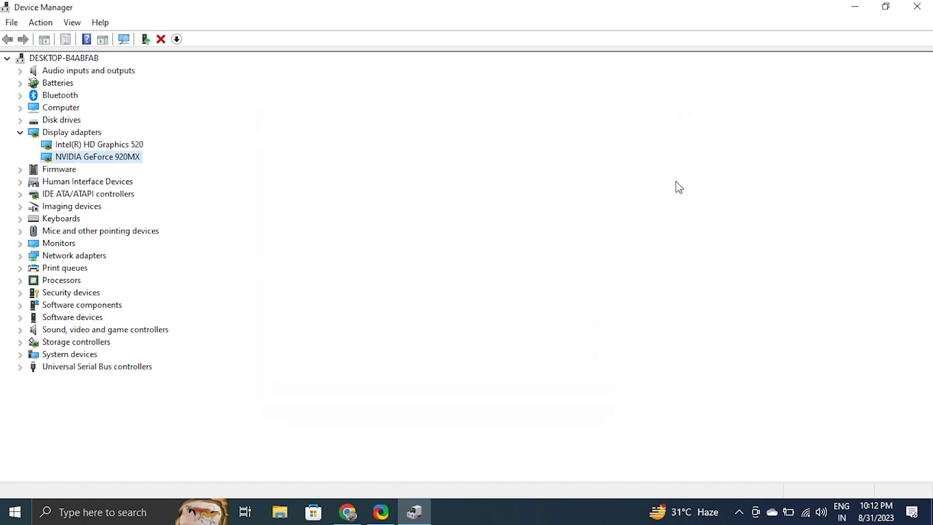
left_click(928, 5)
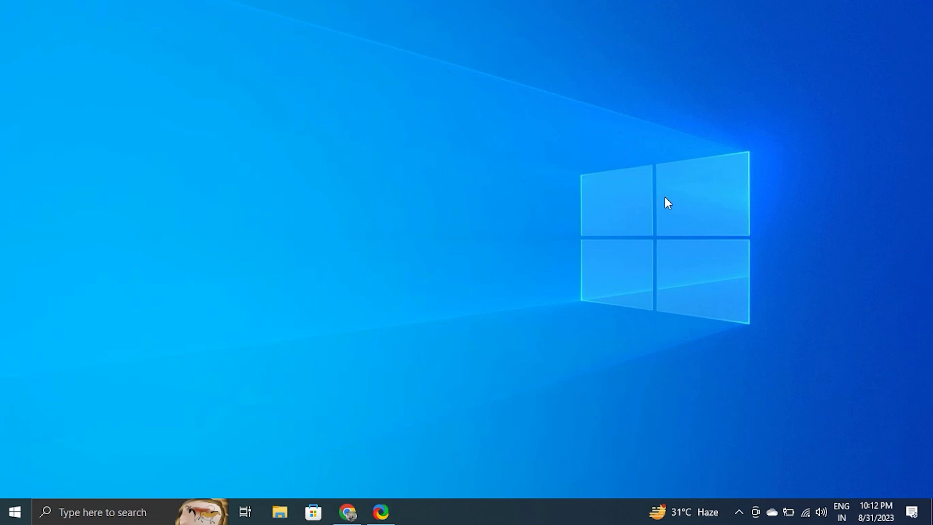
Open chrome://flags in a new Chrome tab.
left_click(347, 511)
left_click(346, 11)
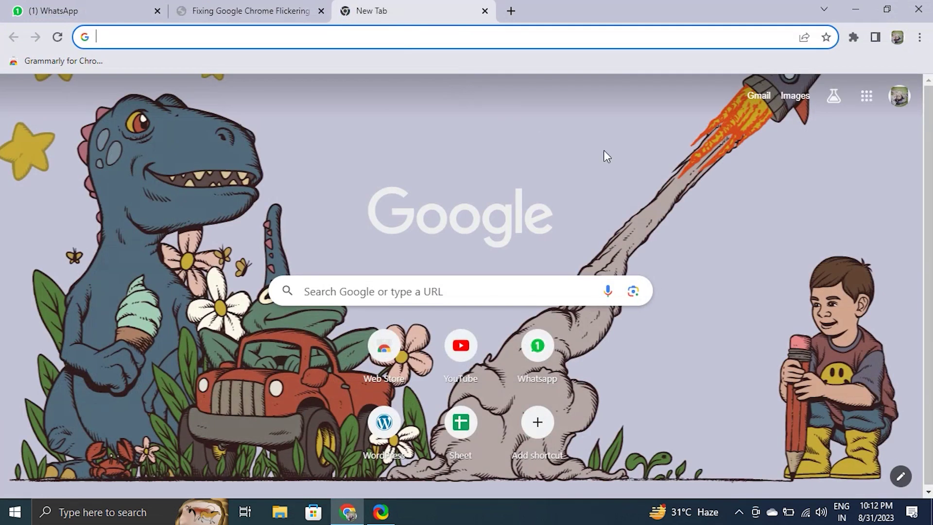
left_click(240, 41)
type("chrome://flags")
left_click(238, 62)
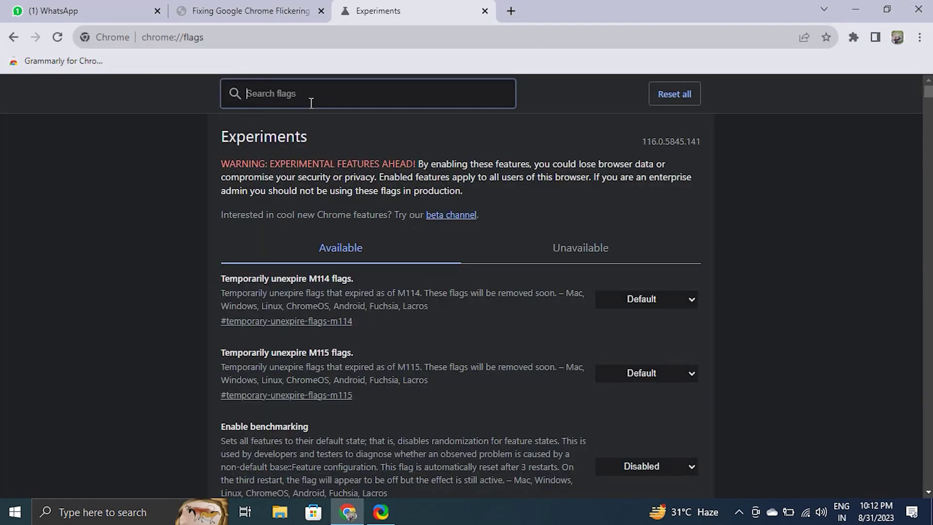
Search 'smooth sc', leave the Smooth Scrolling flag at Default, and close Chrome.
type("sm")
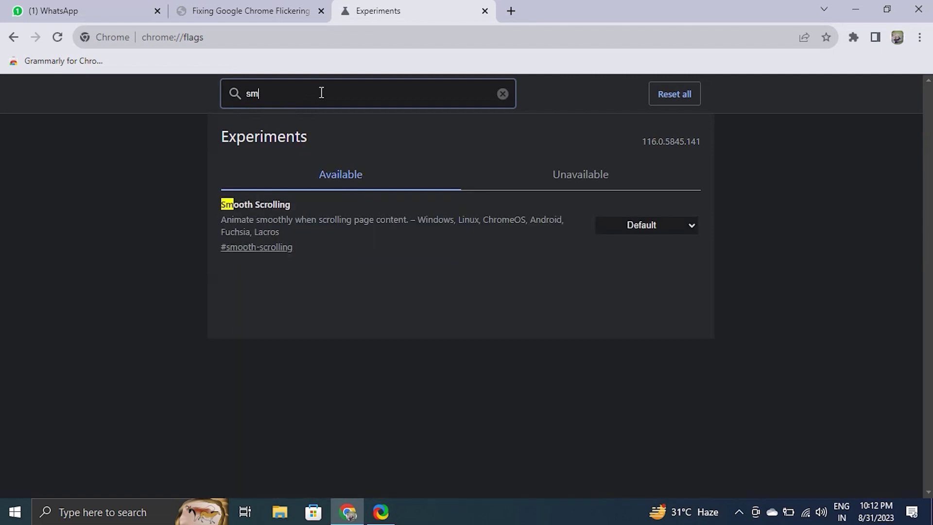
type("ooth sc")
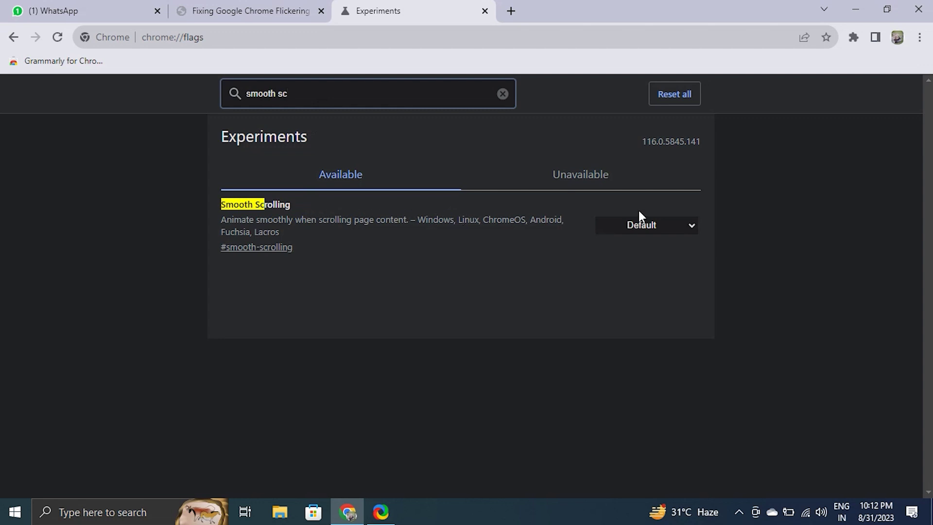
left_click(627, 224)
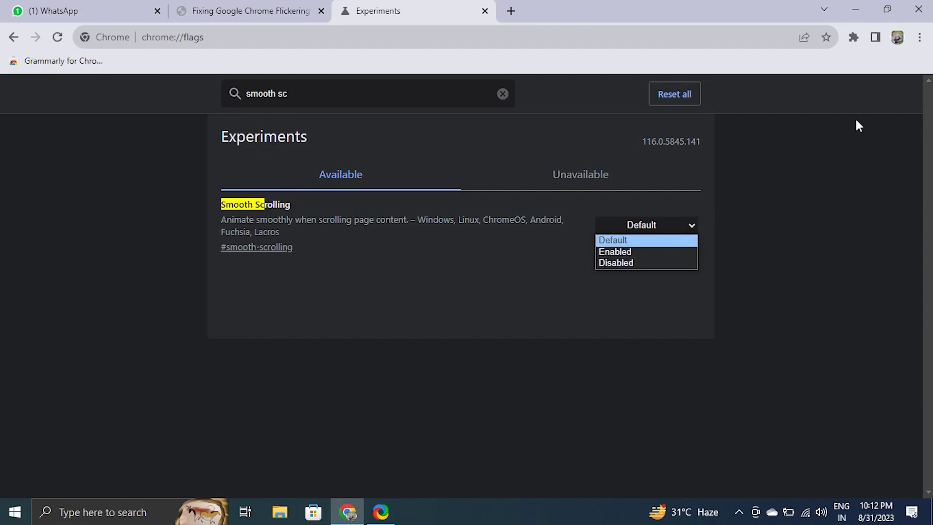
left_click(918, 8)
left_click(918, 8)
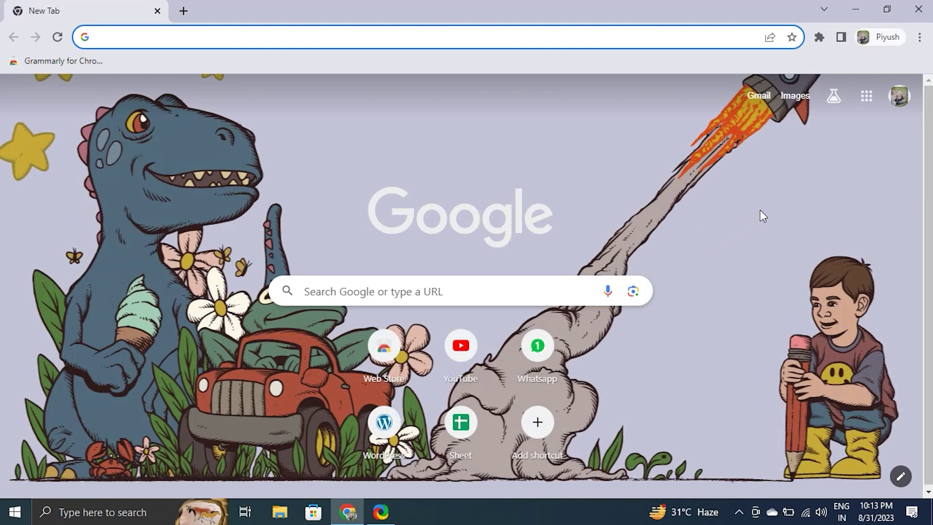
Confirm in About Google Chrome that version 116.0.5845.141 is up to date, then minimize Chrome.
left_click(912, 39)
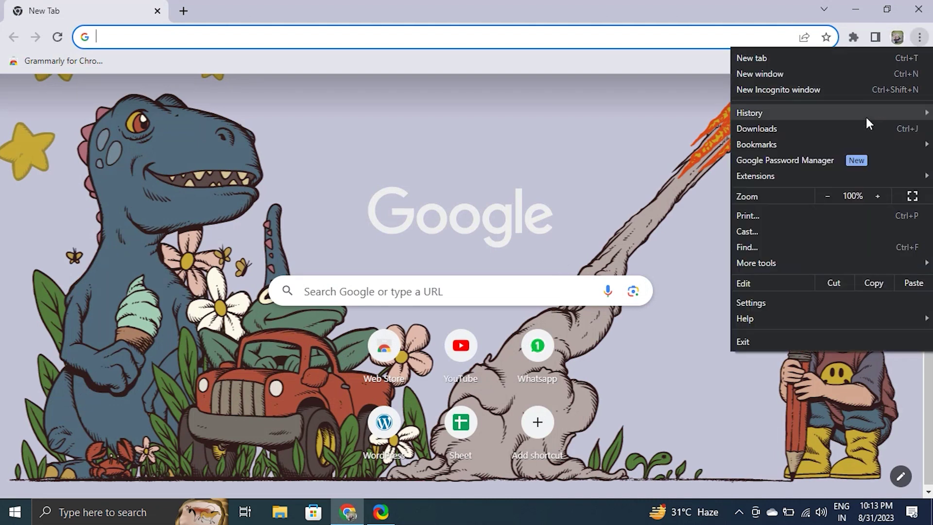
mouse_move(802, 322)
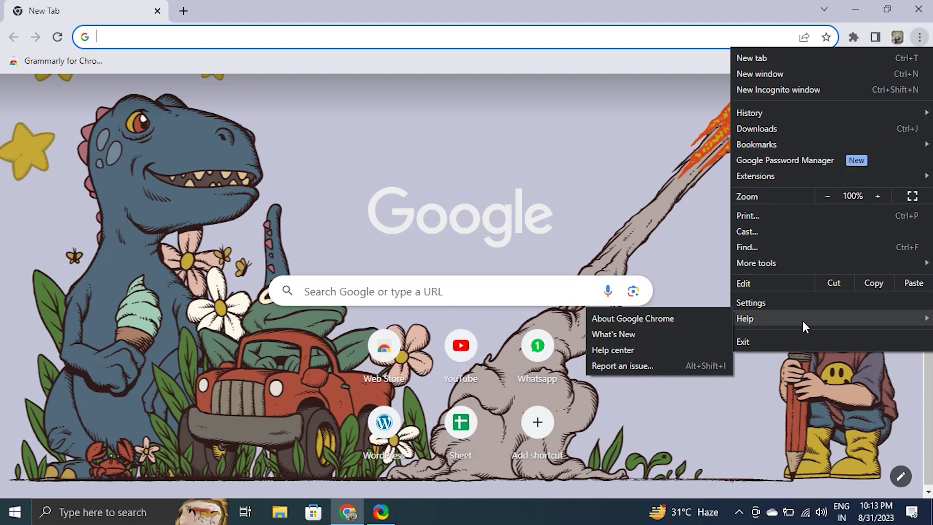
left_click(660, 318)
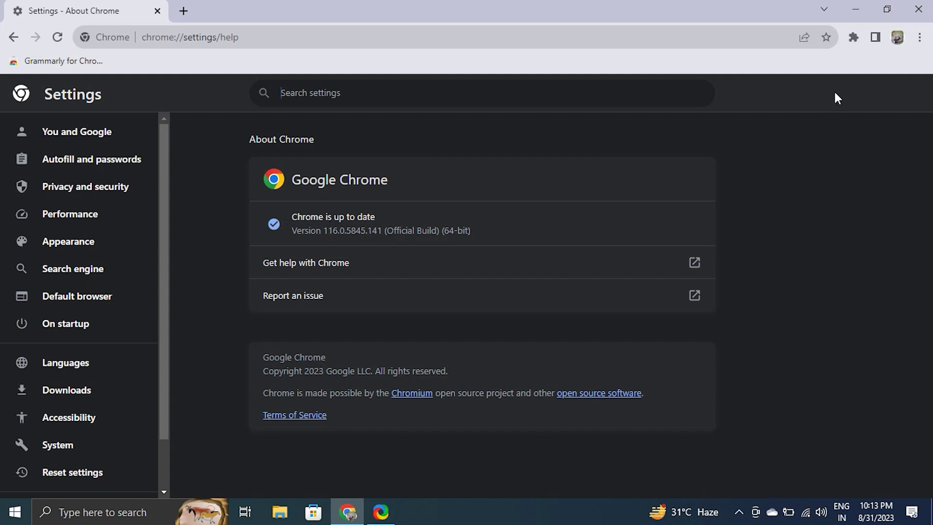
left_click(855, 10)
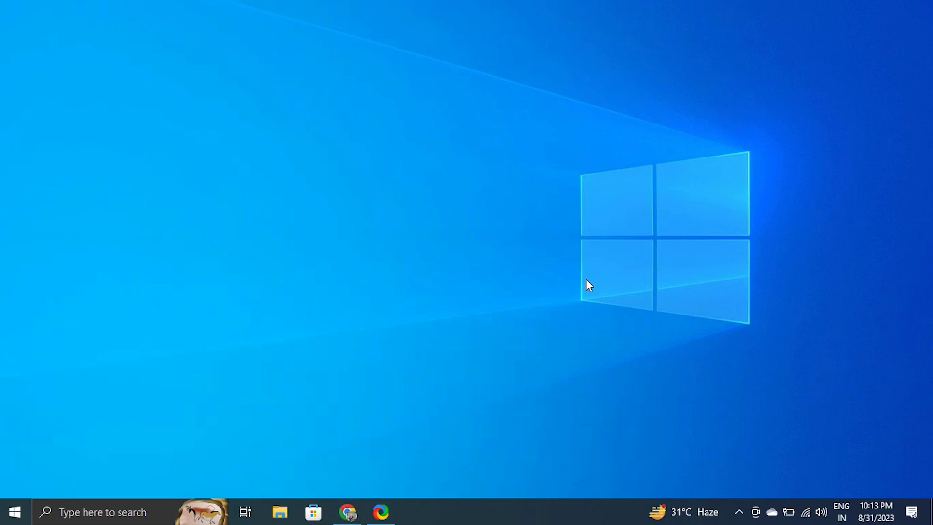
Check for Windows updates in Settings so available updates start installing, then close Settings.
key("super+i")
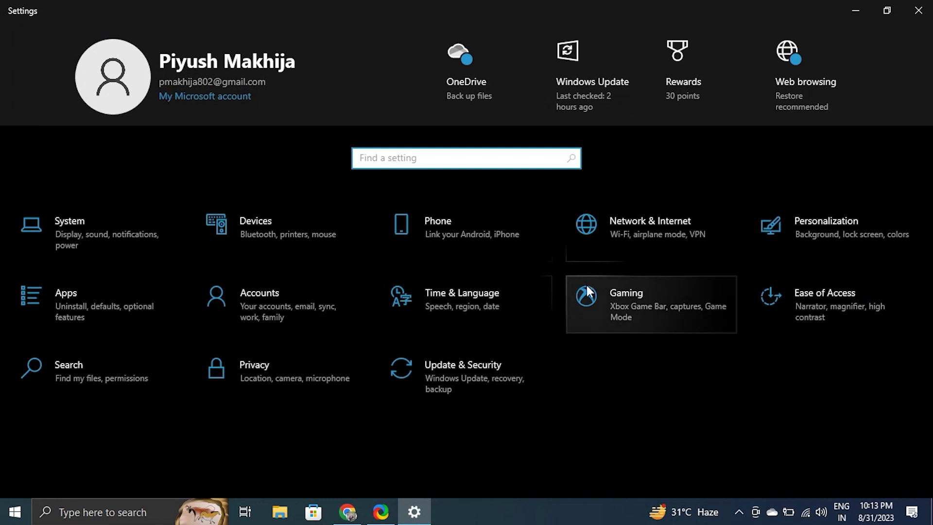
left_click(599, 83)
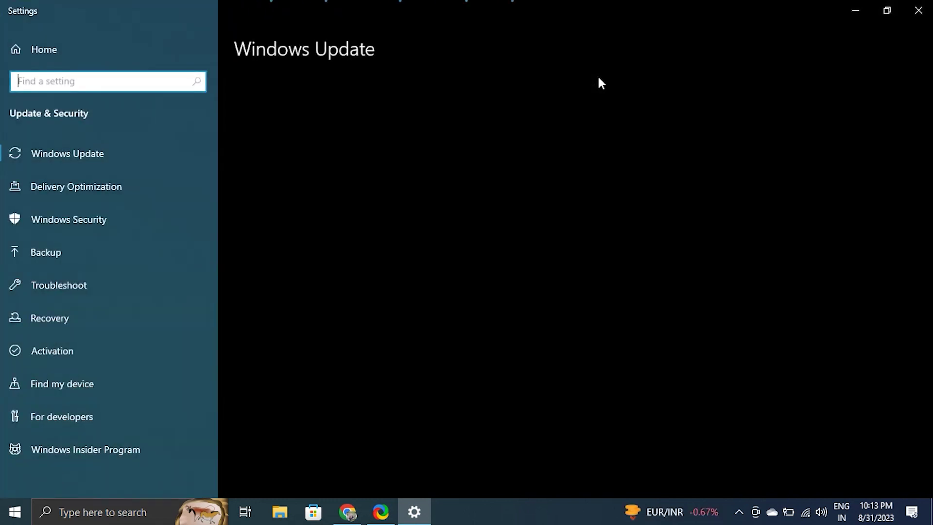
left_click(273, 130)
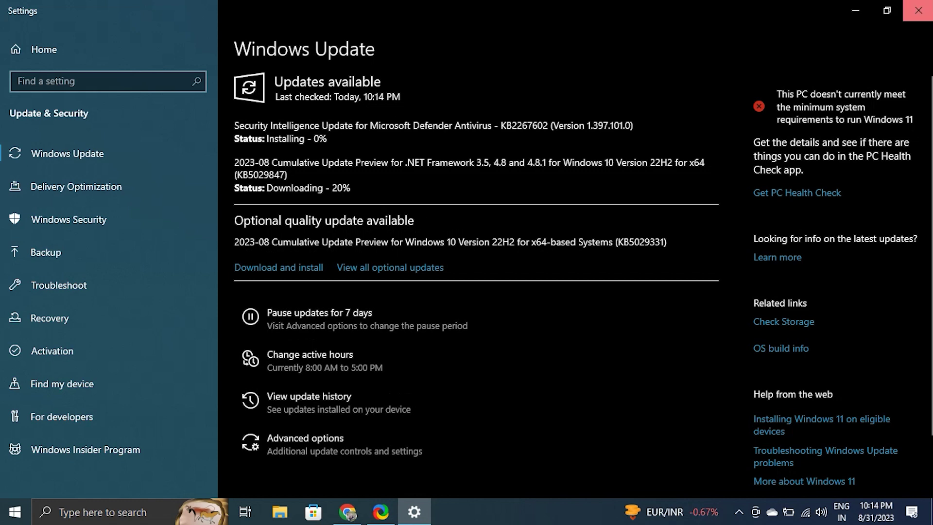
left_click(919, 11)
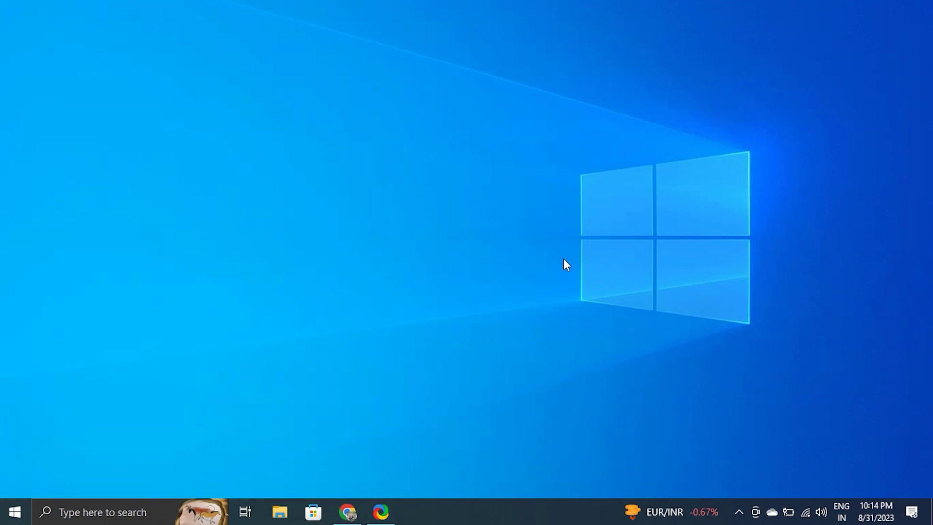
Show Chrome's System settings with 'Use hardware acceleration when available', then minimize Chrome.
left_click(348, 512)
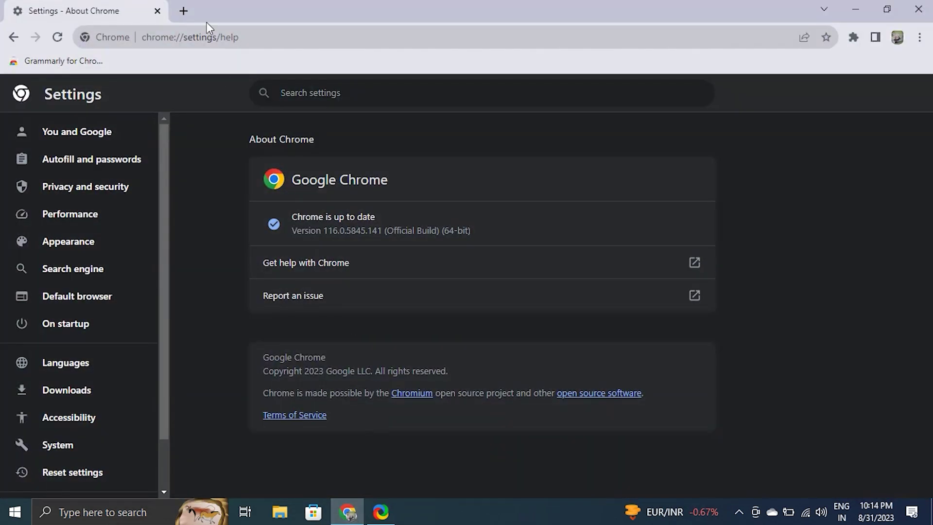
left_click(206, 12)
left_click(919, 37)
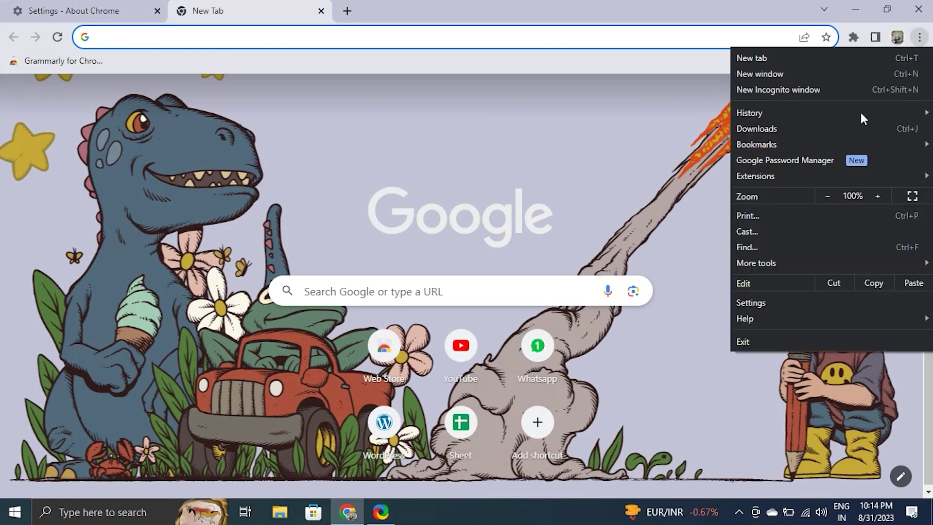
left_click(773, 297)
left_click(116, 452)
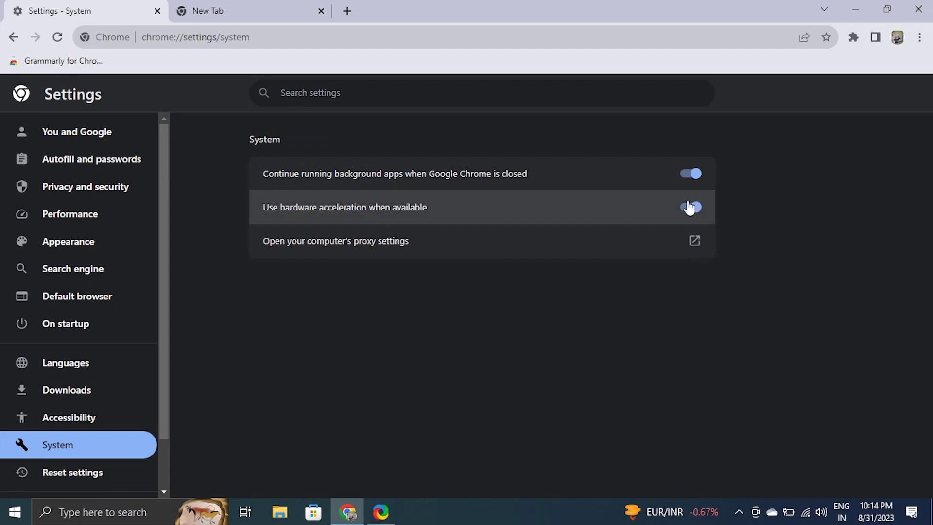
left_click(855, 9)
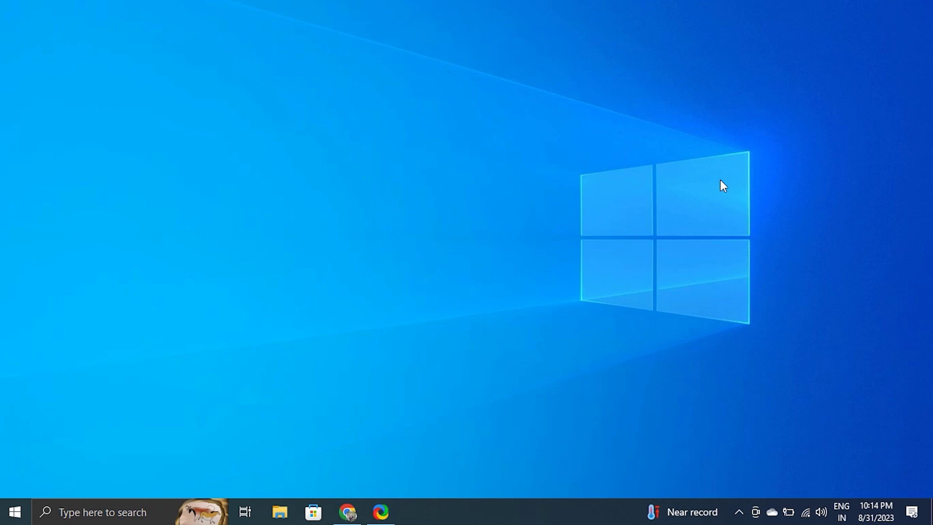
Launch Registry Editor via Run with regedit, showing the Dwm key.
key("super+r")
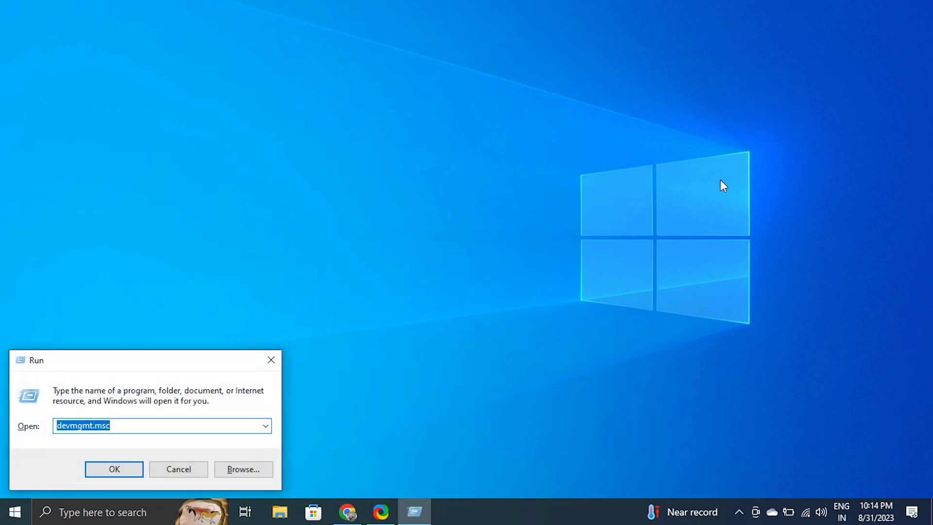
type("re")
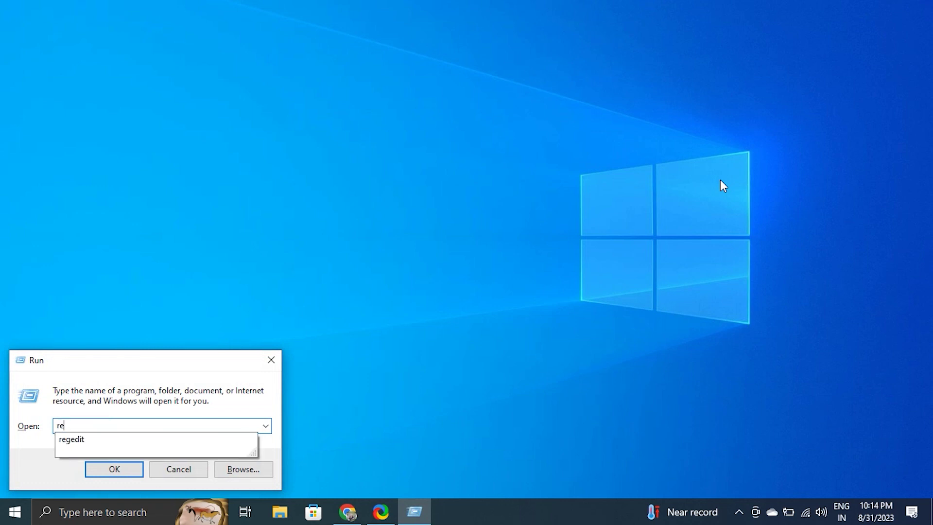
left_click(118, 440)
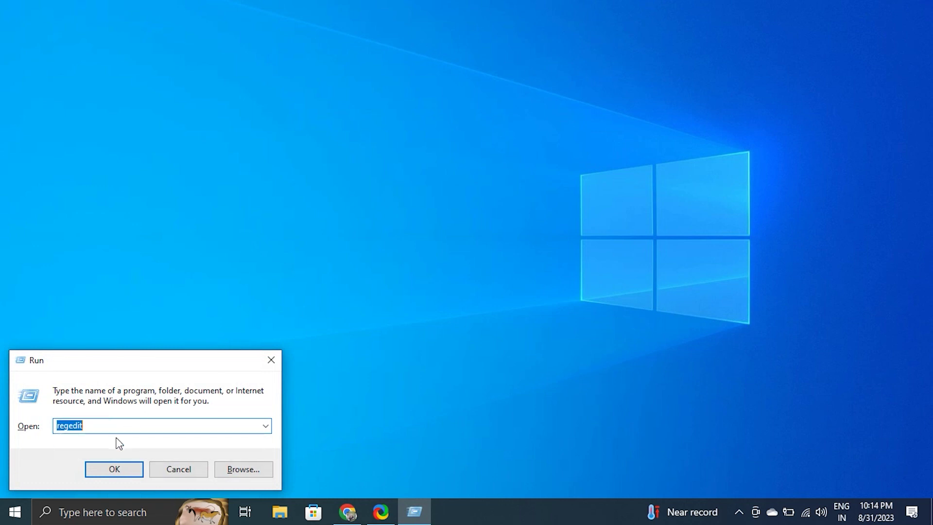
left_click(107, 472)
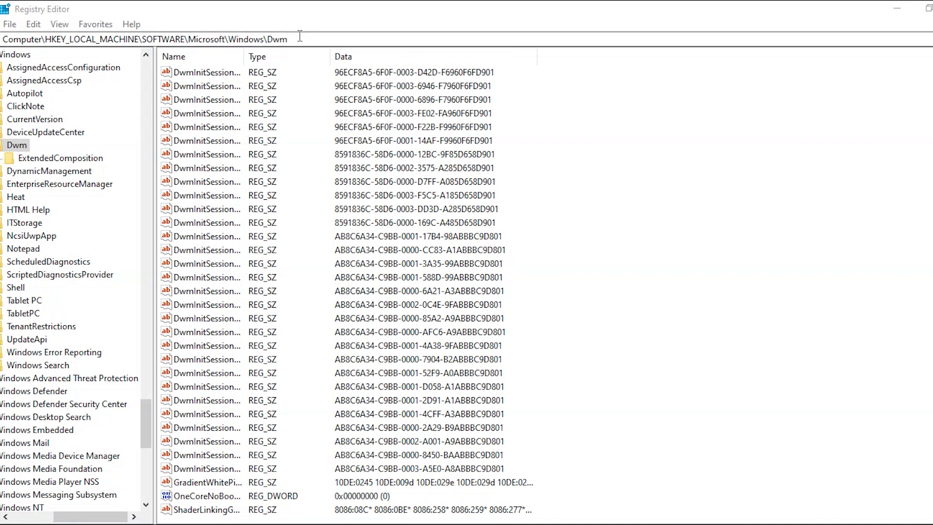
left_click_drag(290, 39, 3, 49)
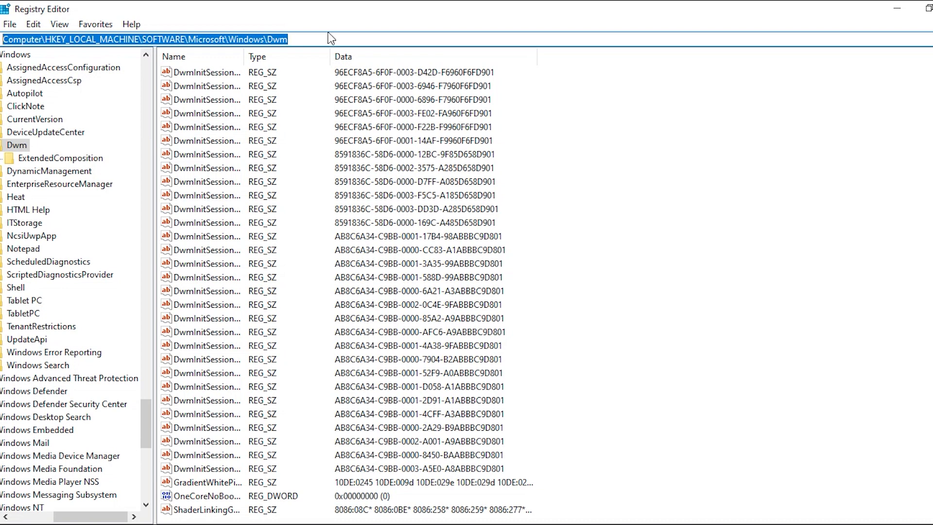
left_click(312, 40)
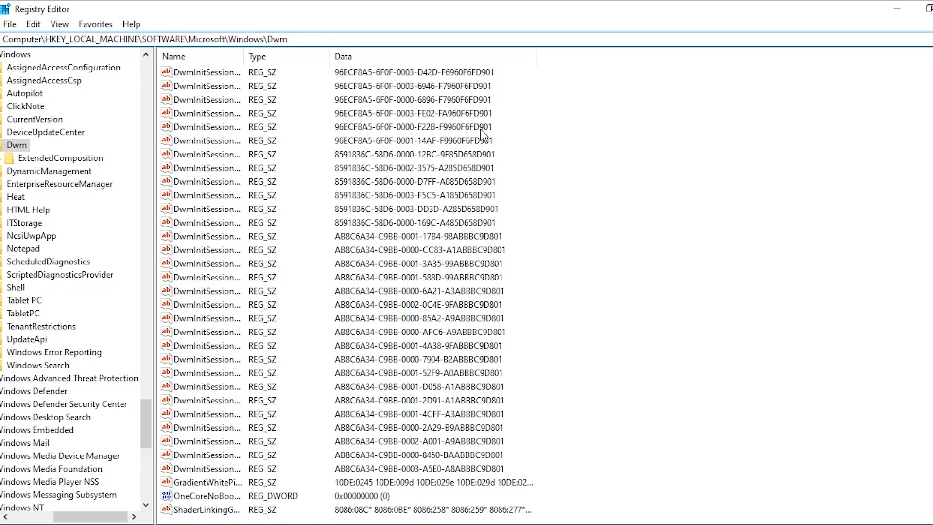
Create a DWORD (32-bit) value named OverlayTestMode under Dwm and enter 5 as its data.
right_click(698, 274)
mouse_move(704, 287)
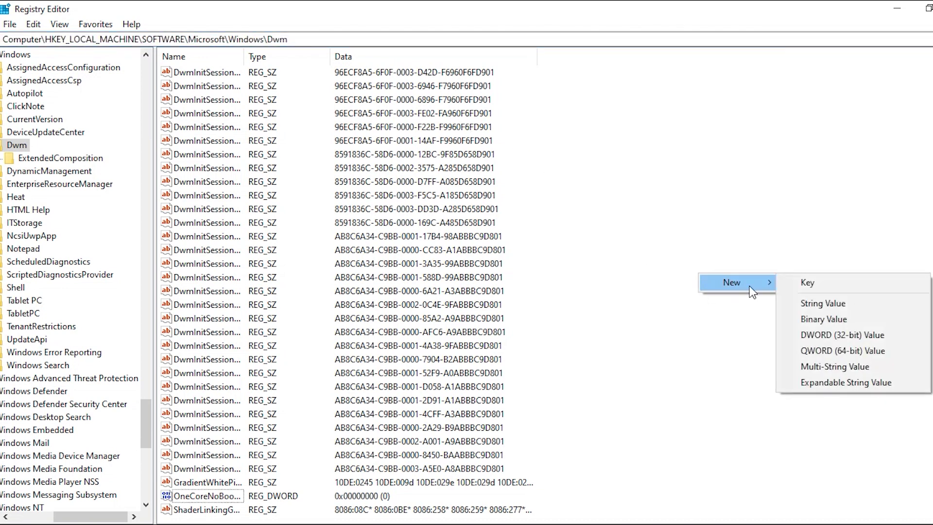
left_click(815, 336)
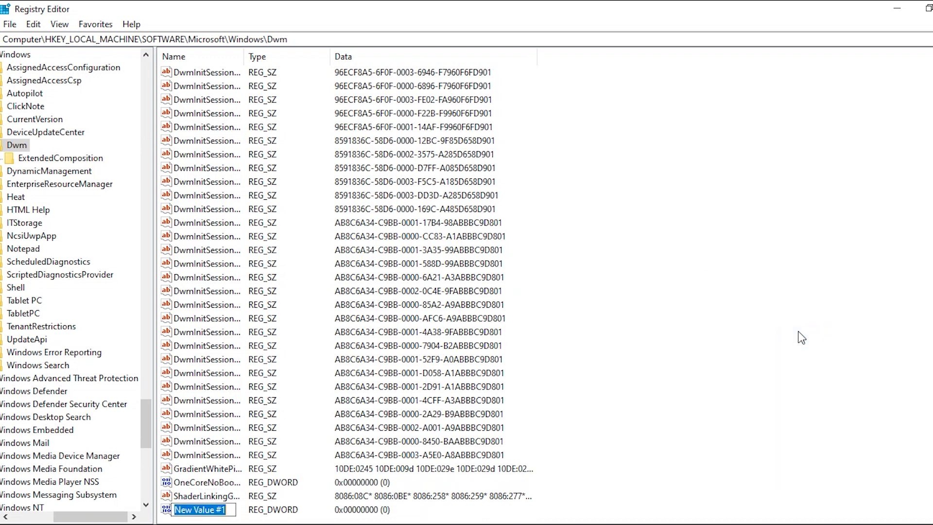
type("OverlayTestMode")
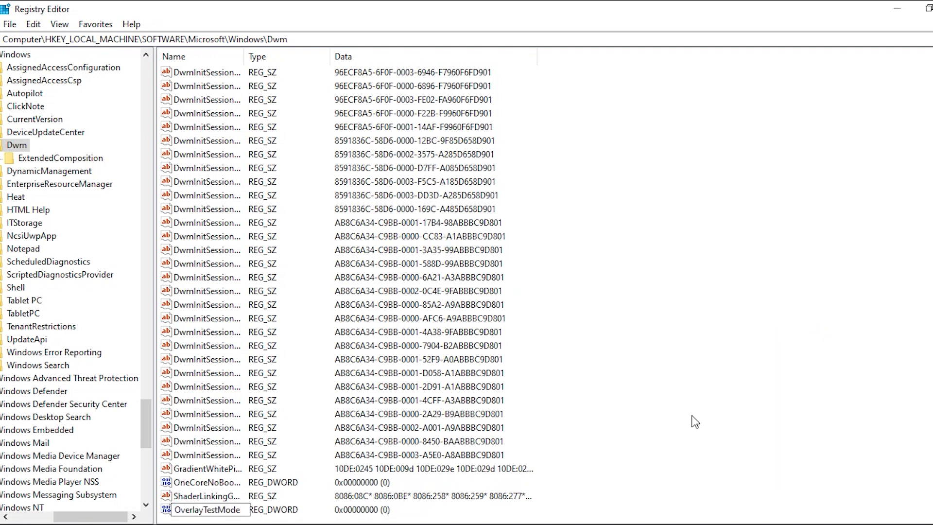
key("Return")
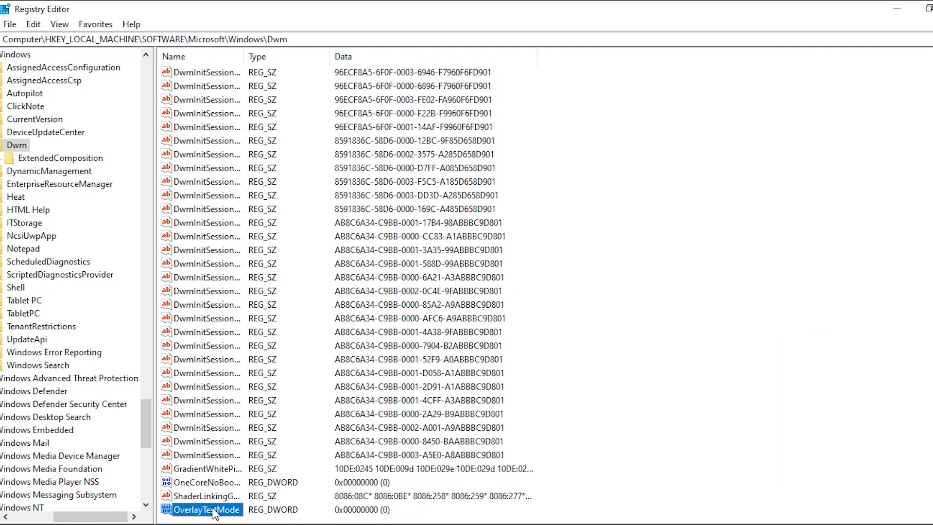
right_click(214, 509)
left_click(249, 448)
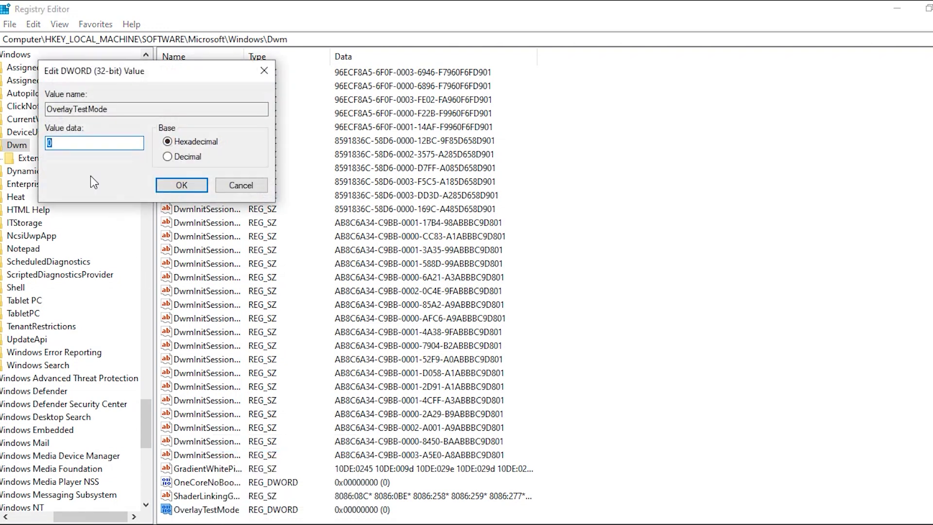
type("5")
Confirm 5 as the OverlayTestMode value data in the Edit DWORD dialog.
left_click(182, 185)
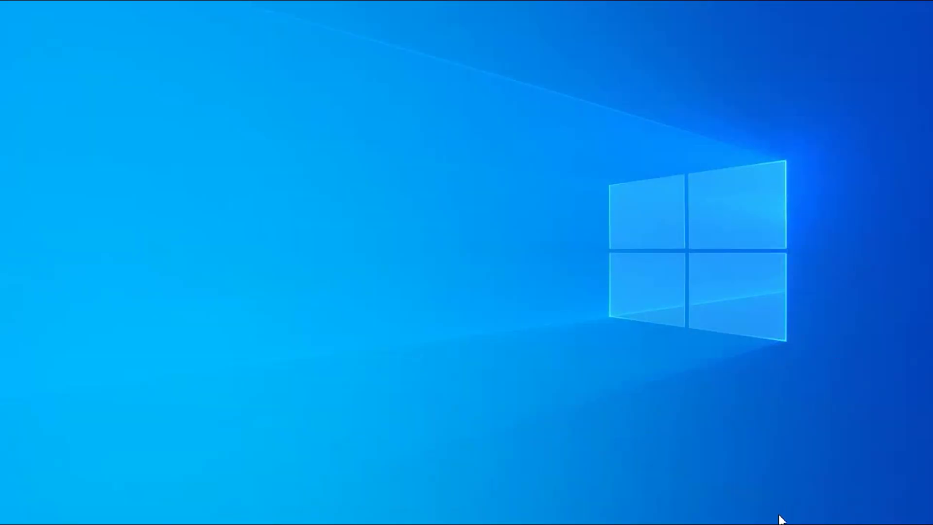